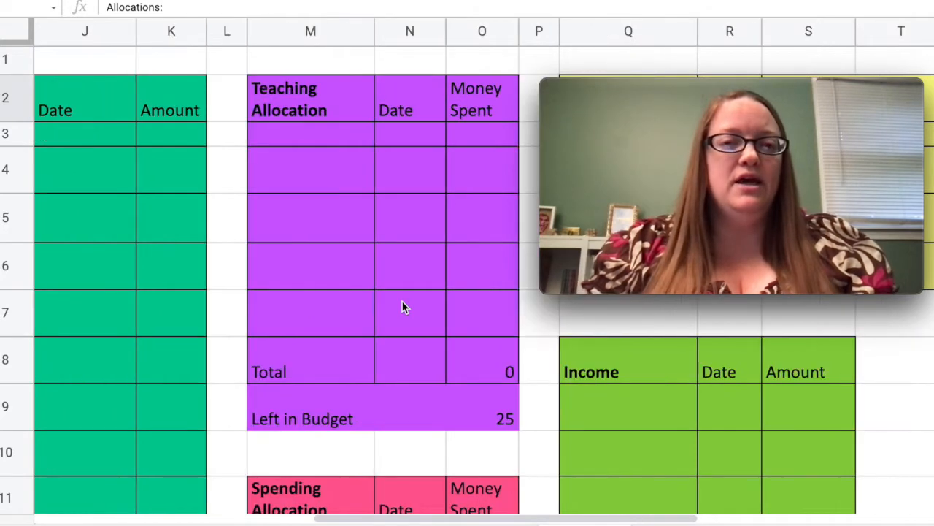
{"action": "scroll", "coordinate": [401, 306], "scroll_direction": "right", "scroll_amount": 3}
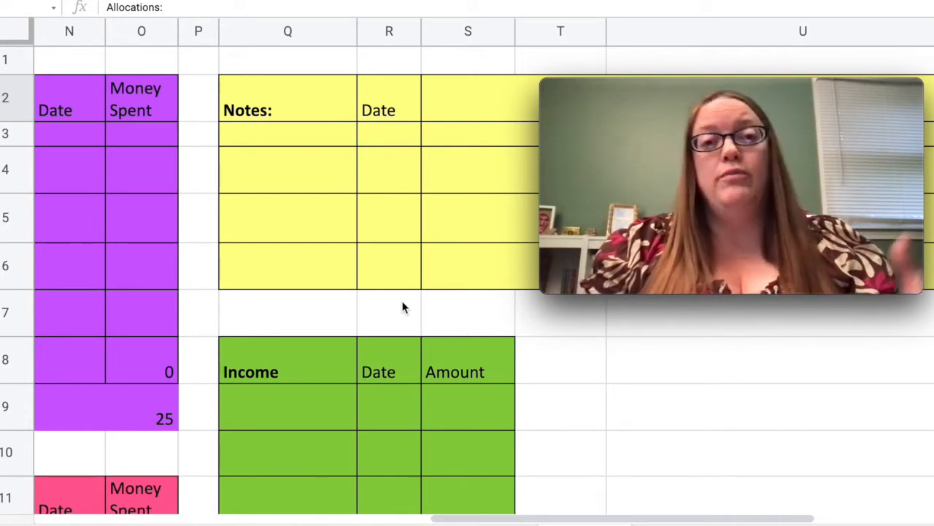
Review the notes, income, sinking funds, bills and category allocation tables beside the main May 2021 budget.
{"action": "scroll", "coordinate": [403, 307], "scroll_direction": "down", "scroll_amount": 5}
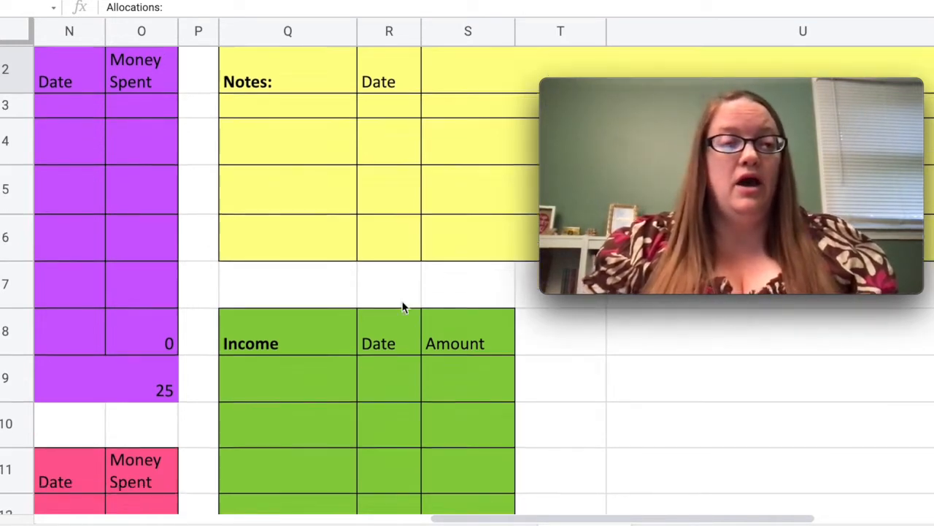
{"action": "scroll", "coordinate": [402, 301], "scroll_direction": "down", "scroll_amount": 3}
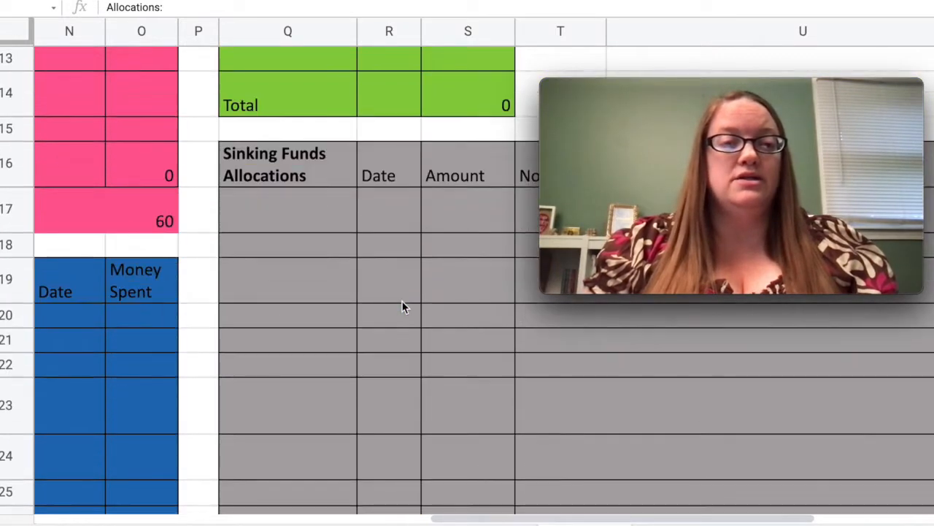
{"action": "scroll", "coordinate": [402, 302], "scroll_direction": "left", "scroll_amount": 3}
{"action": "scroll", "coordinate": [402, 307], "scroll_direction": "left", "scroll_amount": 3}
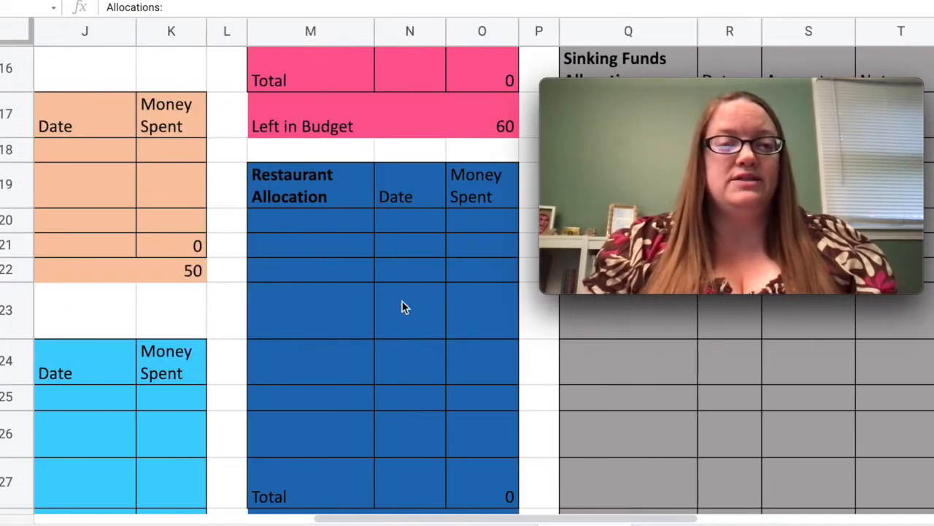
{"action": "scroll", "coordinate": [402, 306], "scroll_direction": "down", "scroll_amount": 3}
{"action": "scroll", "coordinate": [402, 306], "scroll_direction": "up", "scroll_amount": 5}
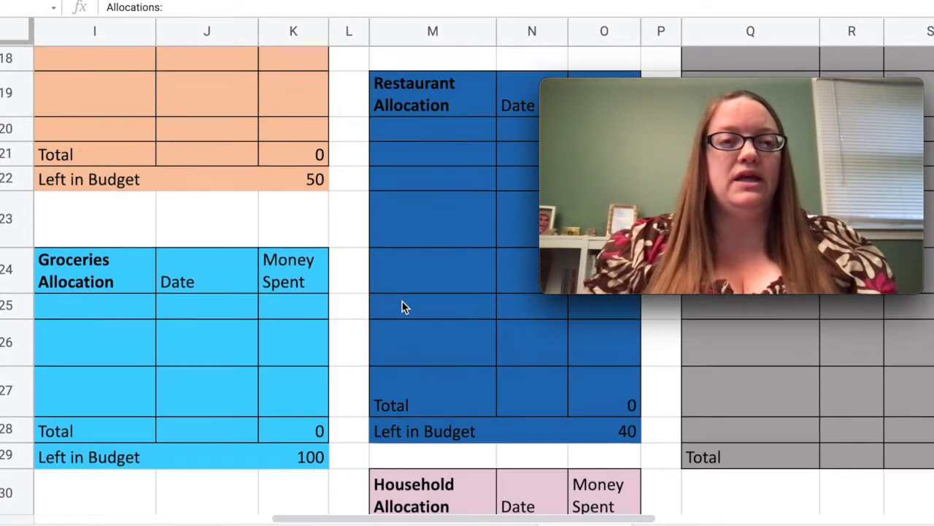
{"action": "scroll", "coordinate": [402, 306], "scroll_direction": "left", "scroll_amount": 2}
{"action": "scroll", "coordinate": [404, 307], "scroll_direction": "up", "scroll_amount": 6}
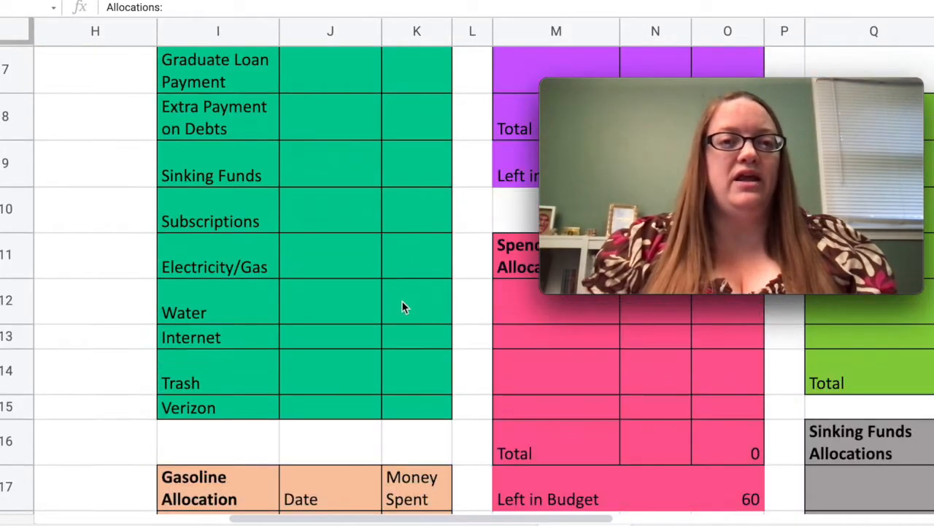
{"action": "scroll", "coordinate": [402, 305], "scroll_direction": "left", "scroll_amount": 6}
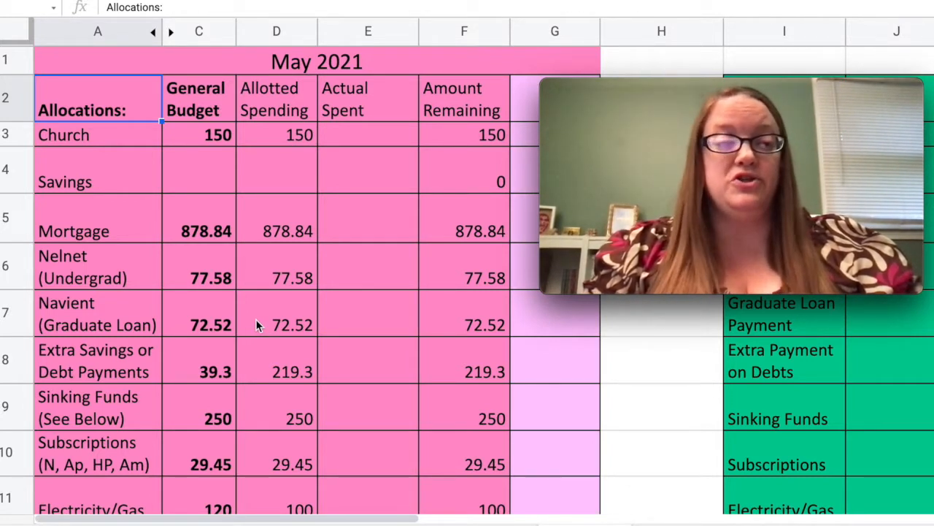
Clear the allotted spending amount for Extra Savings or Debt Payments.
{"action": "scroll", "coordinate": [255, 319], "scroll_direction": "down", "scroll_amount": 3}
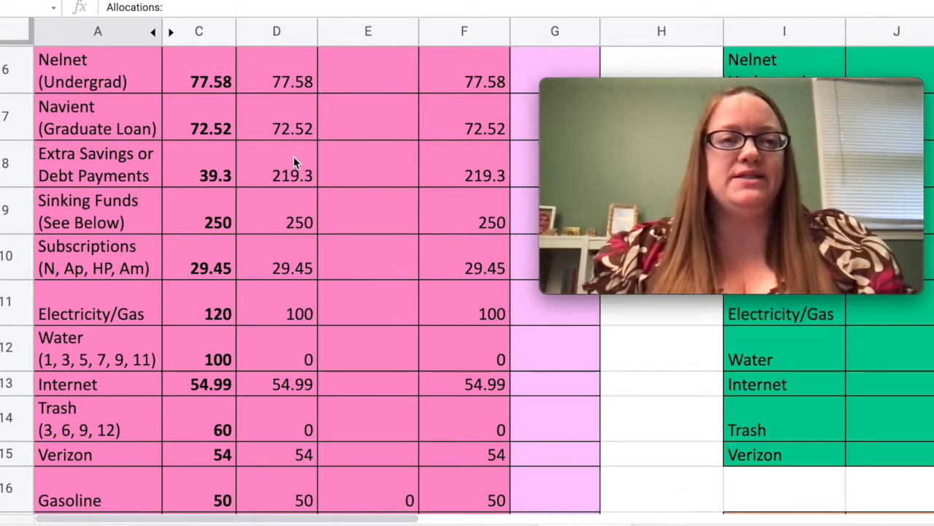
{"action": "left_click", "coordinate": [281, 176]}
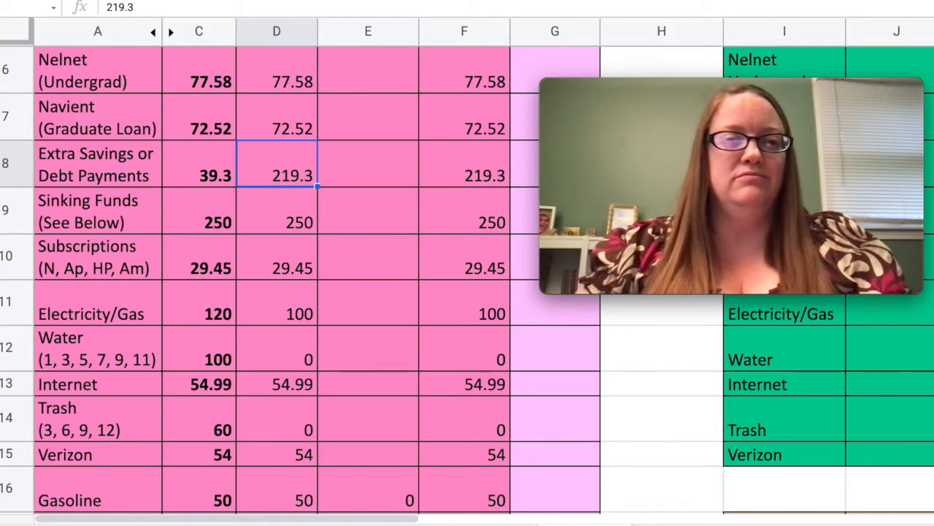
{"action": "key", "text": "Delete"}
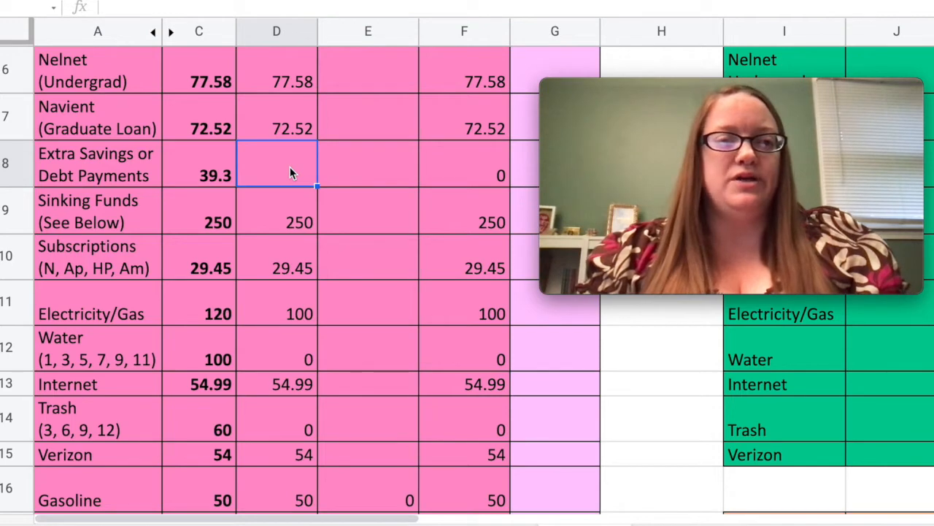
Go through the allotted amounts from Sinking Funds to Electricity/Gas and set the allotted spending for Water to 120.
{"action": "left_click", "coordinate": [276, 223]}
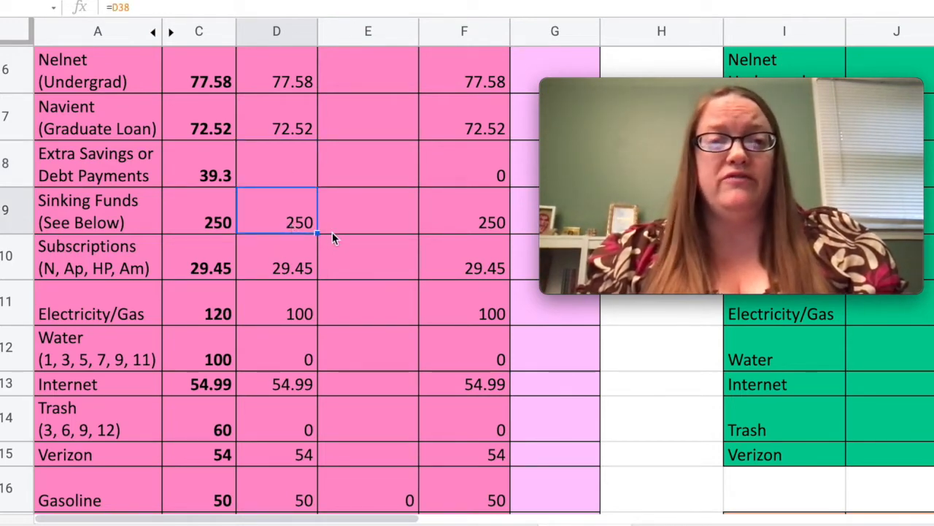
{"action": "scroll", "coordinate": [332, 233], "scroll_direction": "down", "scroll_amount": 2}
{"action": "left_click", "coordinate": [256, 178]}
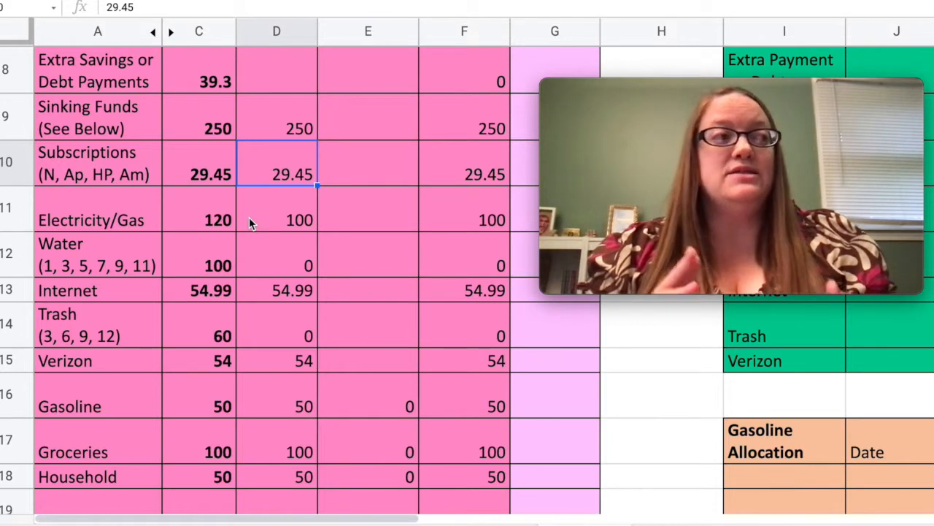
{"action": "left_click", "coordinate": [249, 217]}
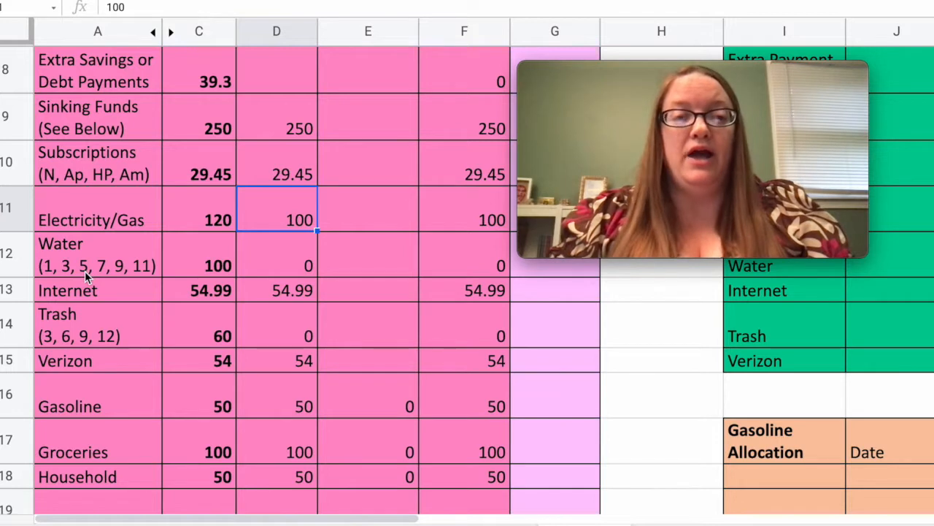
{"action": "left_click", "coordinate": [288, 249]}
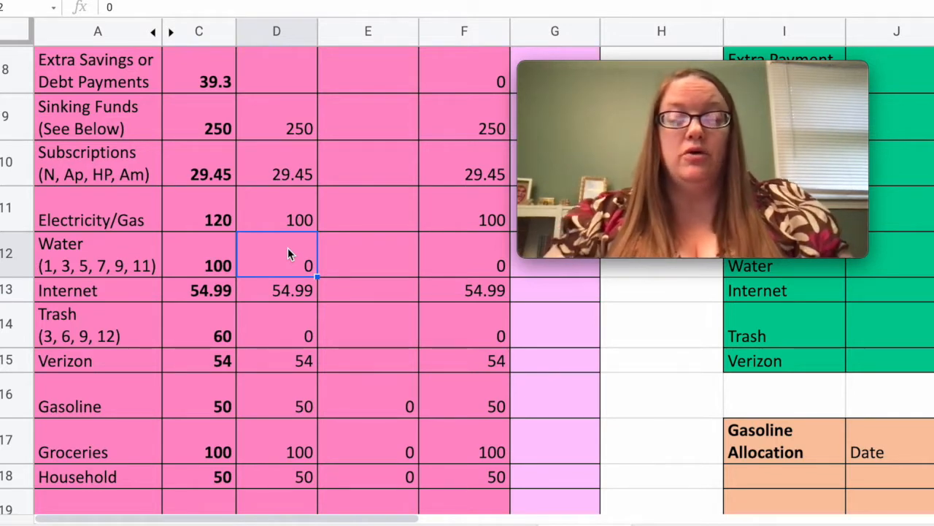
{"action": "type", "text": "120"}
{"action": "key", "text": "Return"}
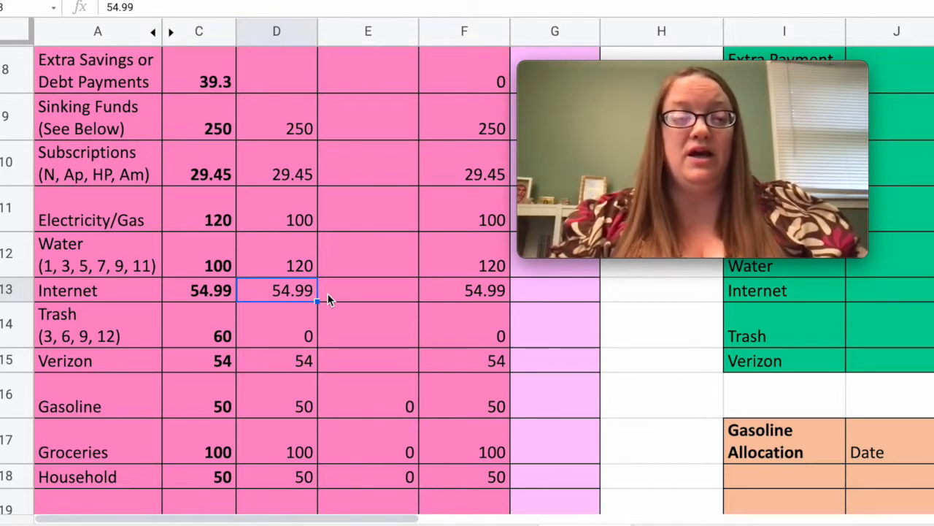
Set the allotted spending for Gasoline to 70.
{"action": "scroll", "coordinate": [328, 300], "scroll_direction": "down", "scroll_amount": 3}
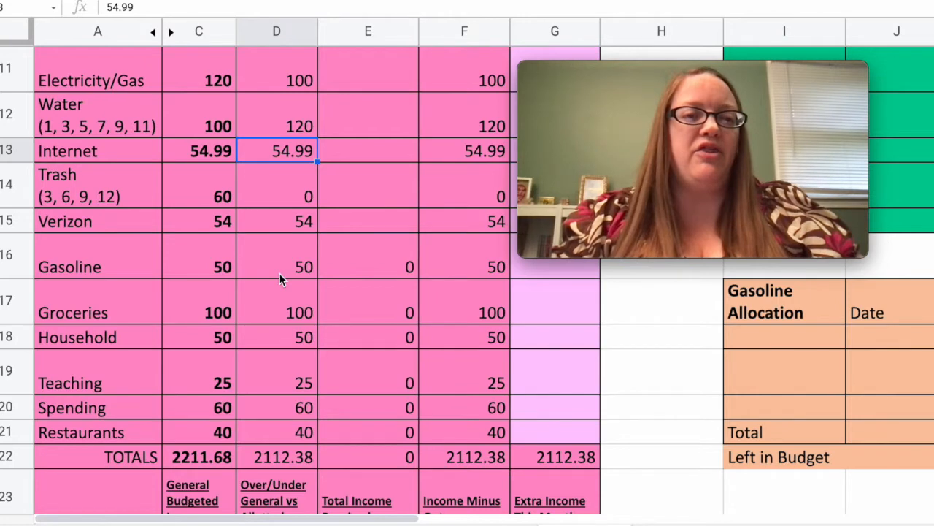
{"action": "left_click", "coordinate": [268, 257]}
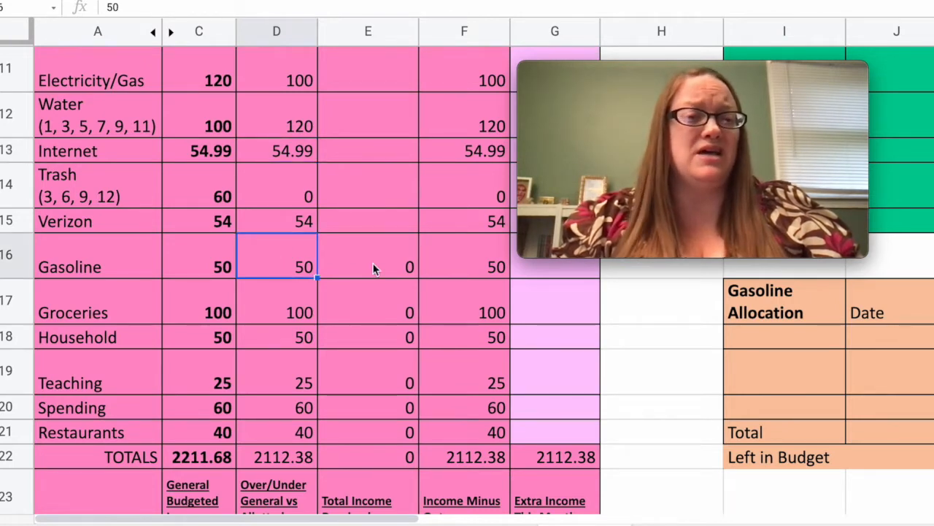
{"action": "scroll", "coordinate": [373, 269], "scroll_direction": "down", "scroll_amount": 1}
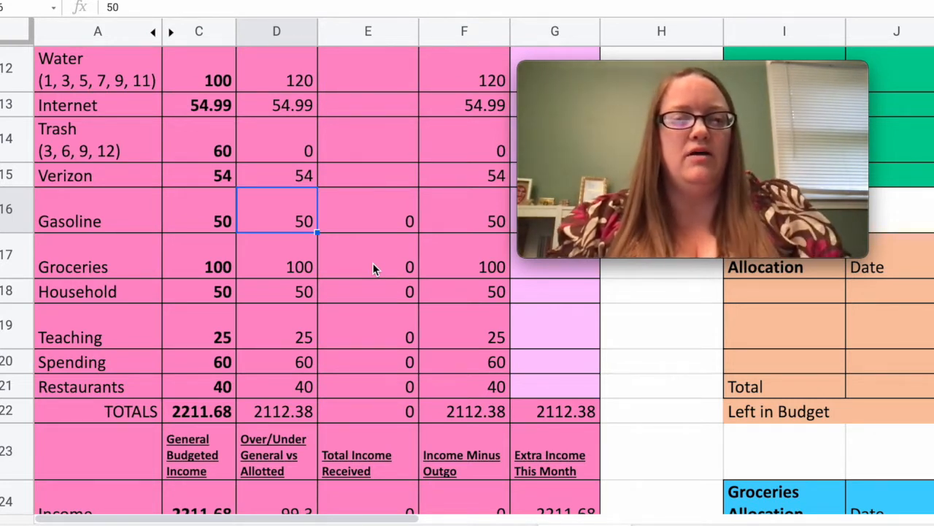
{"action": "type", "text": "70"}
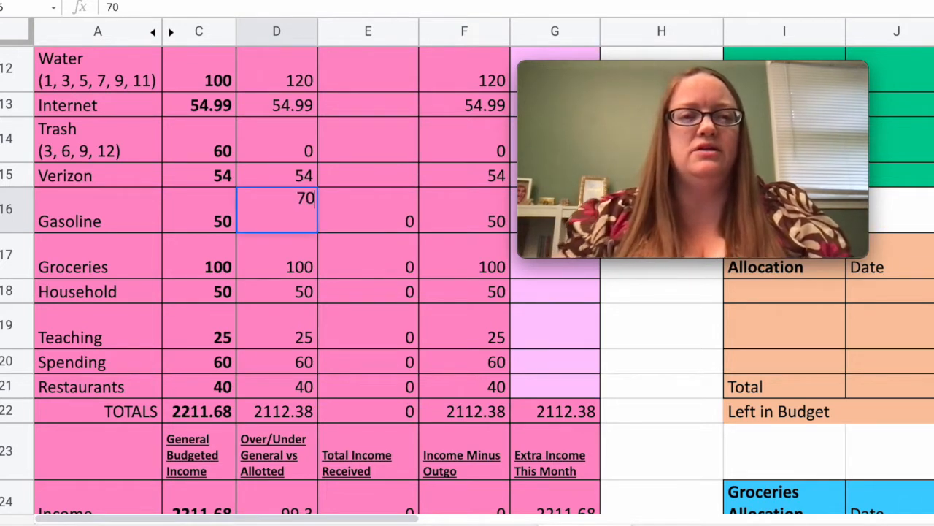
{"action": "key", "text": "Return"}
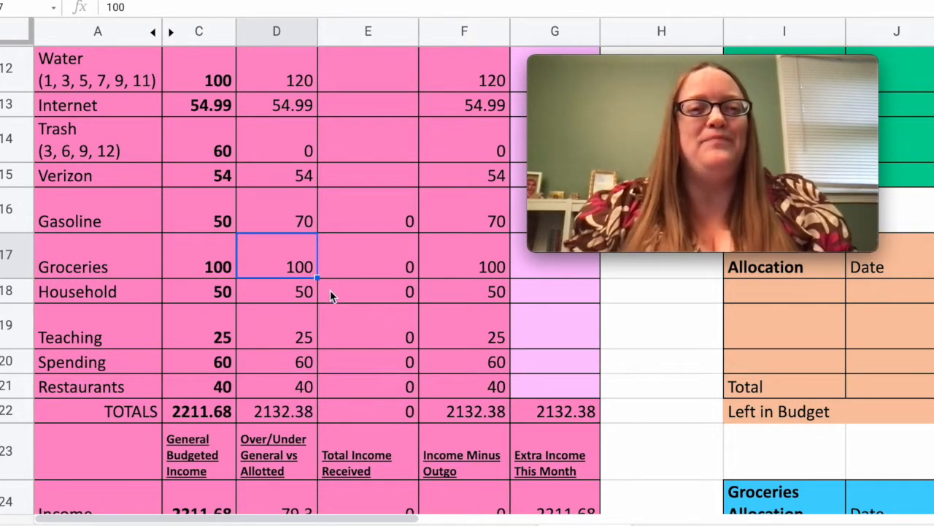
Set the allotted spending for Teaching to 100 and for Restaurants to 80.
{"action": "left_click", "coordinate": [330, 300]}
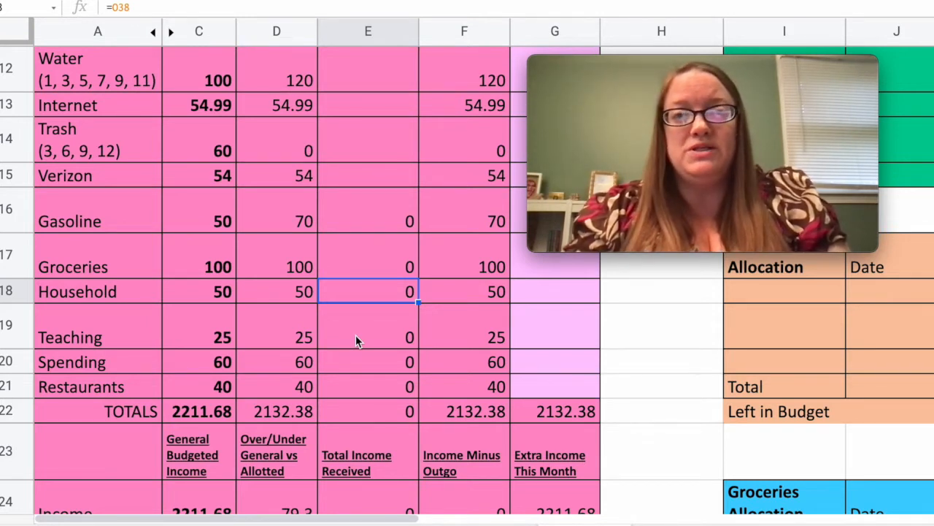
{"action": "left_click", "coordinate": [311, 335]}
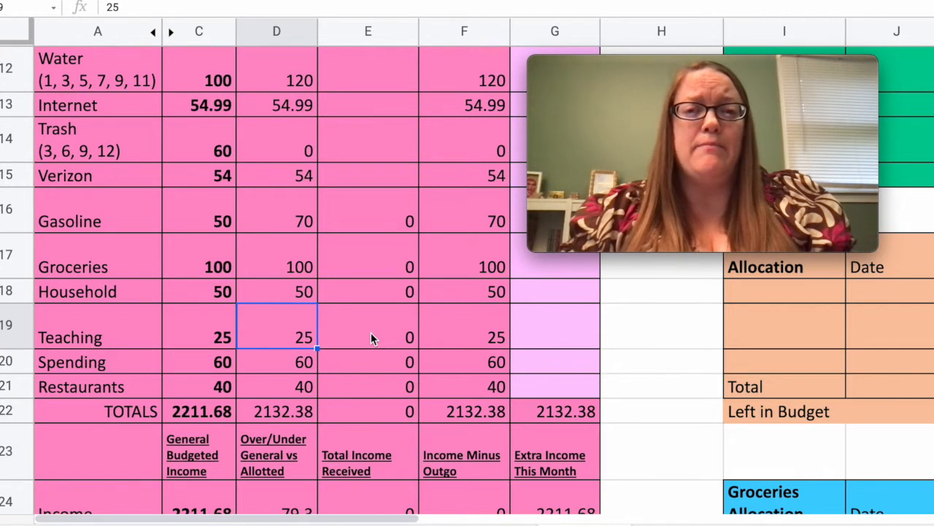
{"action": "type", "text": "100"}
{"action": "key", "text": "Return"}
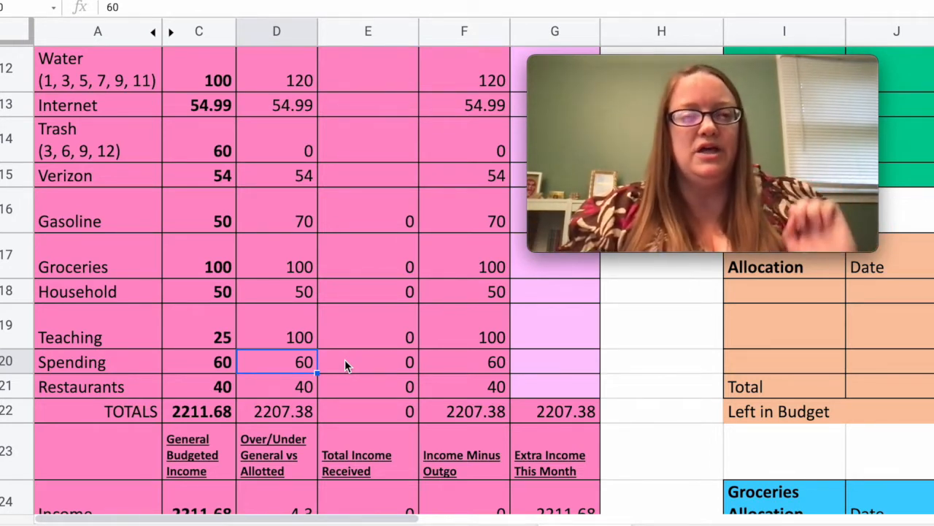
{"action": "left_click", "coordinate": [285, 386]}
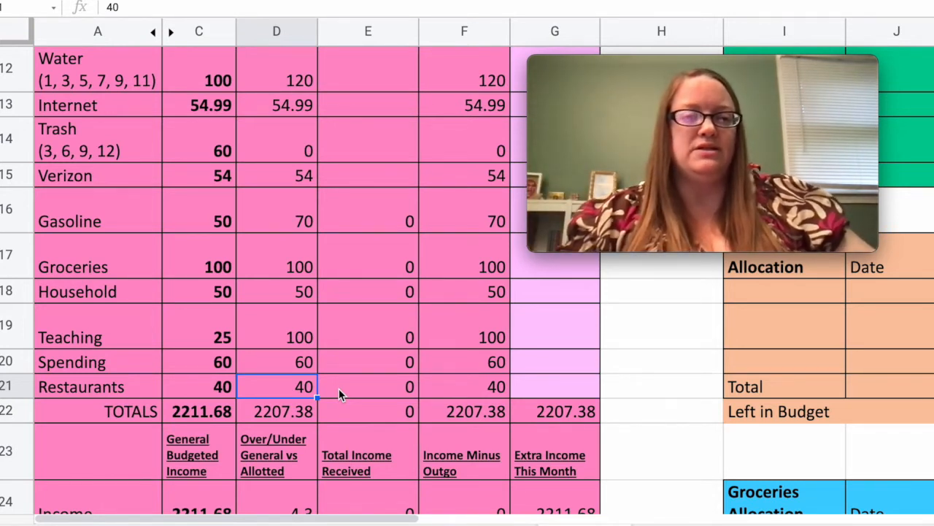
{"action": "type", "text": "80"}
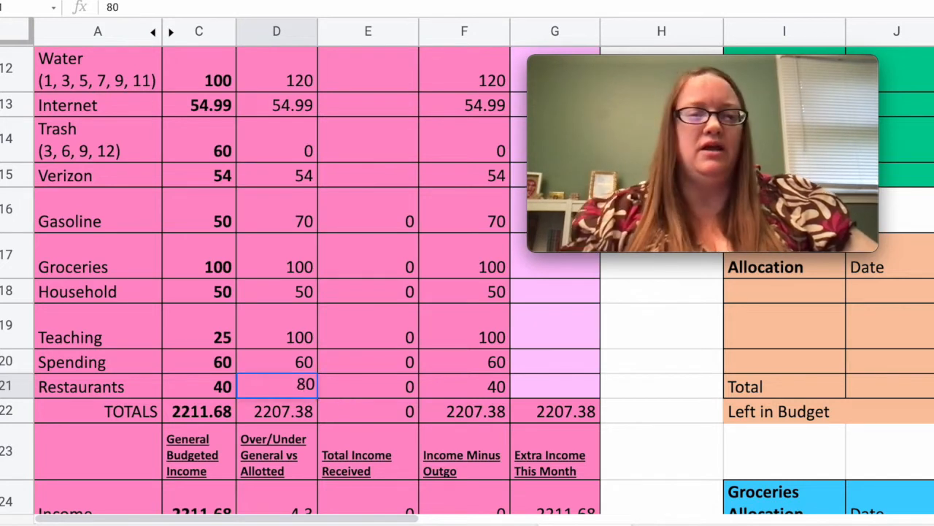
{"action": "key", "text": "Return"}
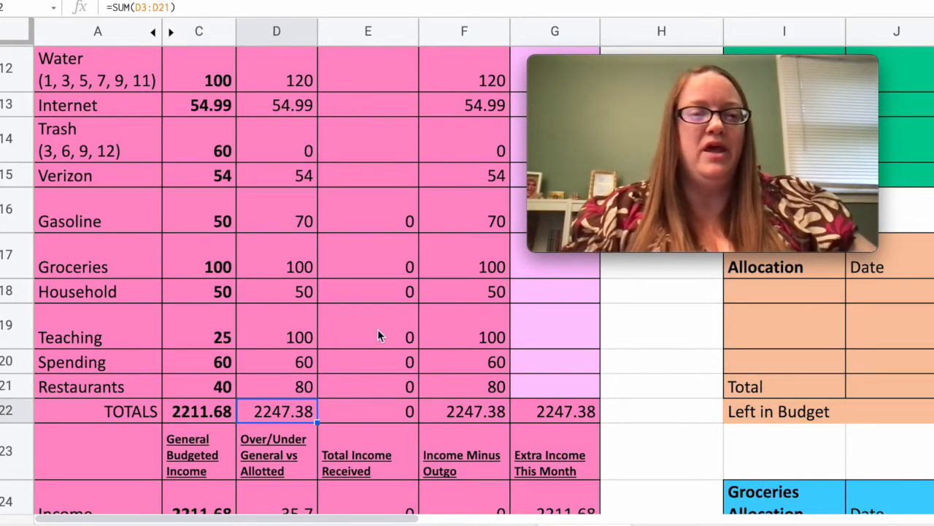
Check the over/under figure against the category amounts and reduce the allotted spending for Teaching and Restaurants to 75 each.
{"action": "scroll", "coordinate": [379, 335], "scroll_direction": "down", "scroll_amount": 3}
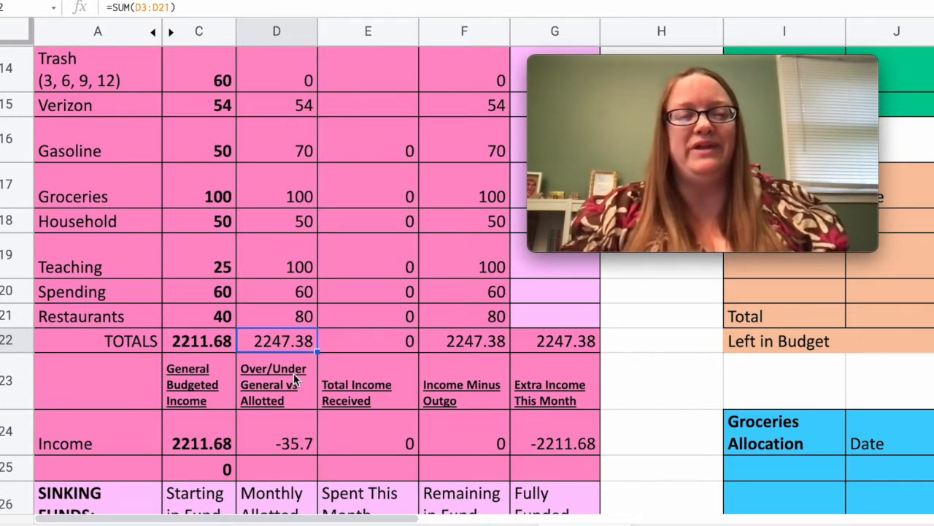
{"action": "scroll", "coordinate": [293, 373], "scroll_direction": "up", "scroll_amount": 5}
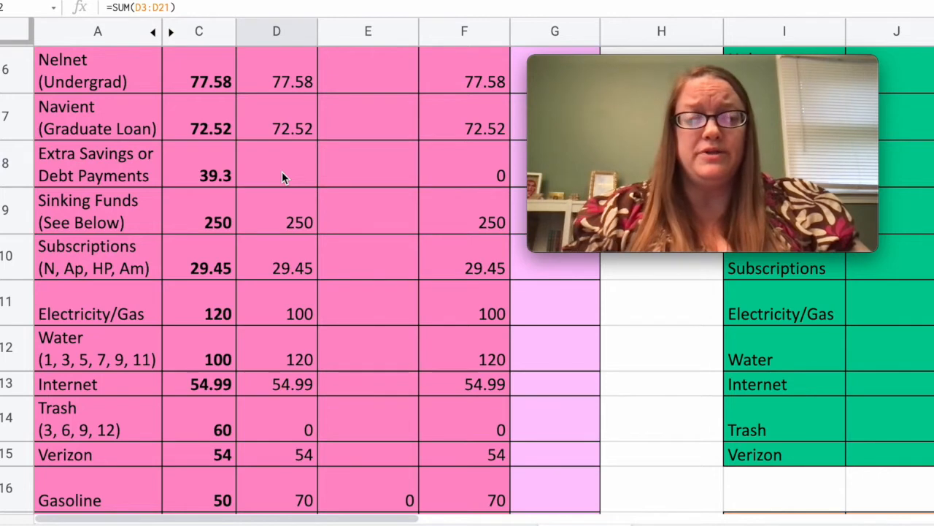
{"action": "scroll", "coordinate": [282, 172], "scroll_direction": "down", "scroll_amount": 2}
{"action": "scroll", "coordinate": [282, 175], "scroll_direction": "up", "scroll_amount": 3}
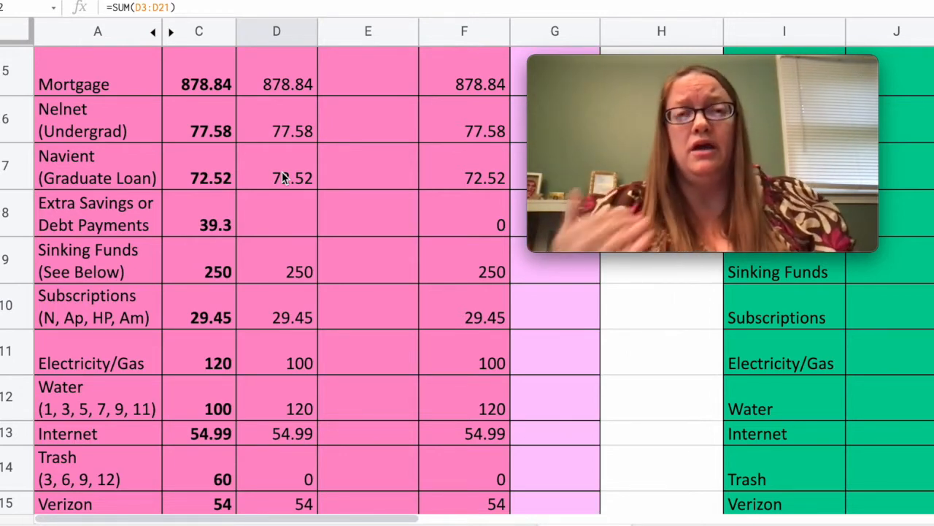
{"action": "scroll", "coordinate": [344, 258], "scroll_direction": "down", "scroll_amount": 5}
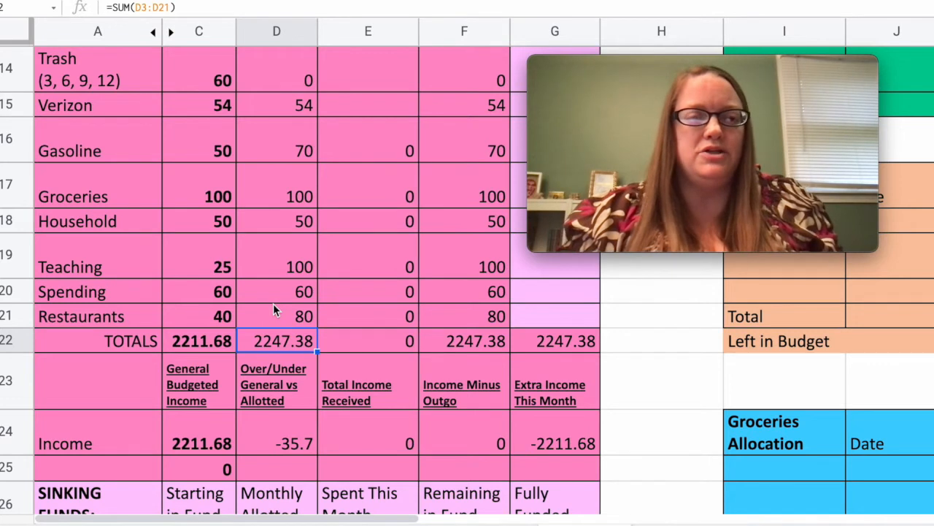
{"action": "left_click", "coordinate": [276, 256]}
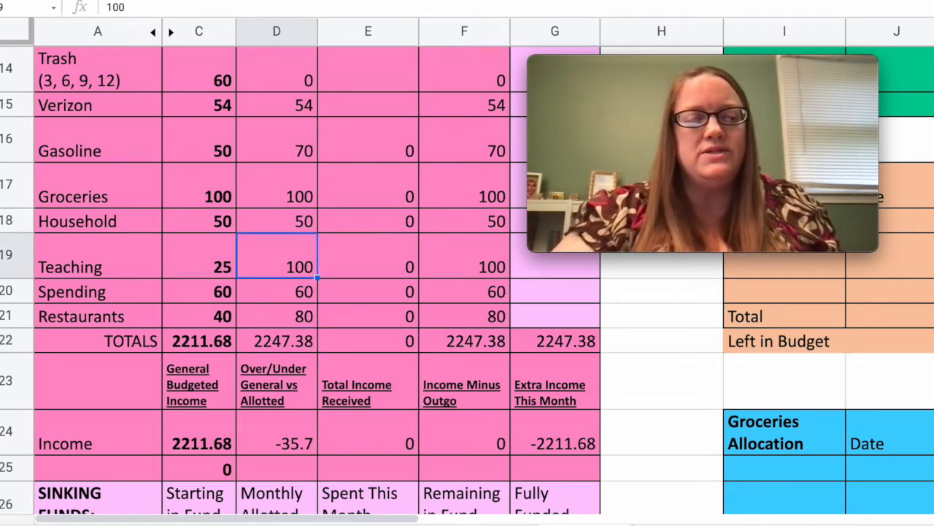
{"action": "type", "text": "75"}
{"action": "key", "text": "Return"}
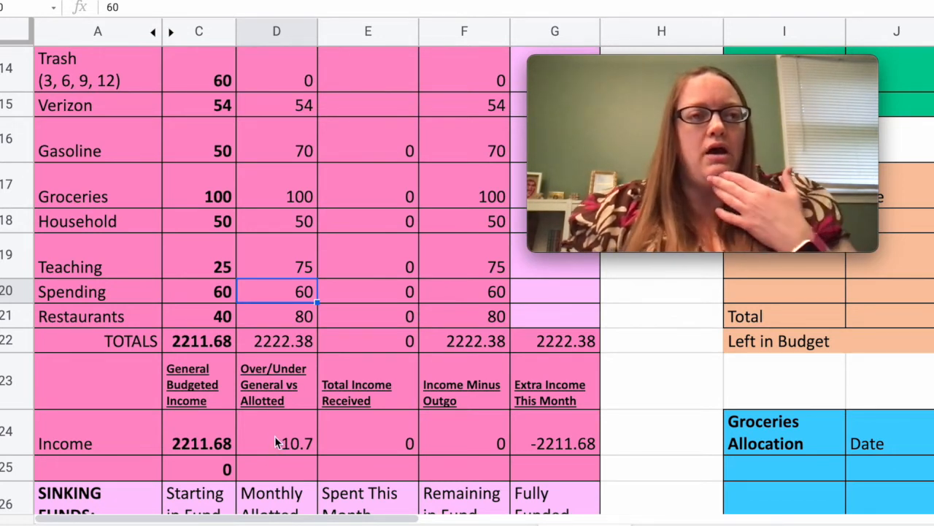
{"action": "left_click", "coordinate": [301, 323]}
{"action": "type", "text": "75"}
{"action": "key", "text": "Return"}
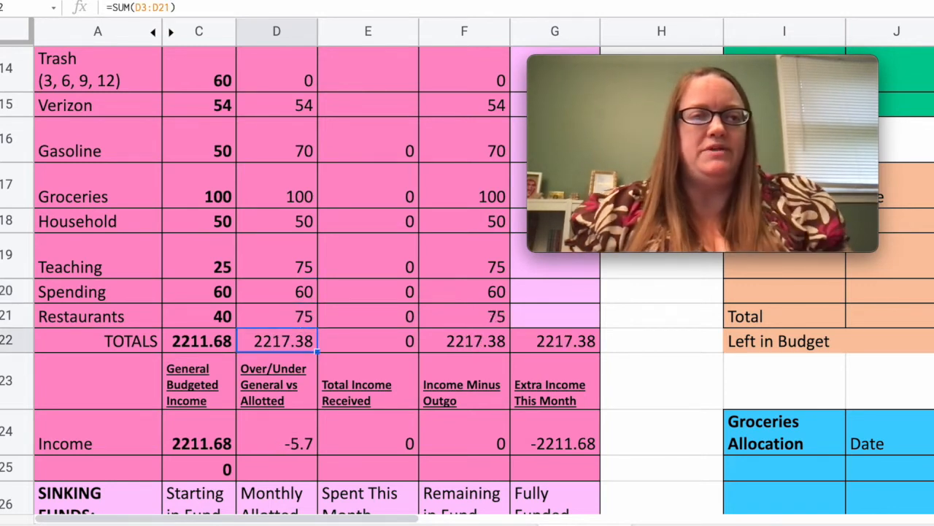
Reduce the allotted spending for Gasoline to 60.
{"action": "left_click", "coordinate": [282, 143]}
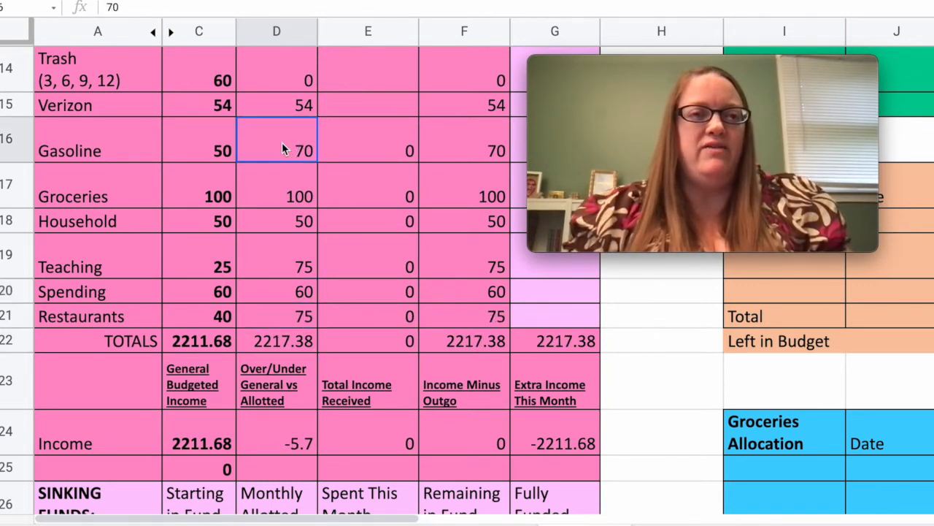
{"action": "type", "text": "60"}
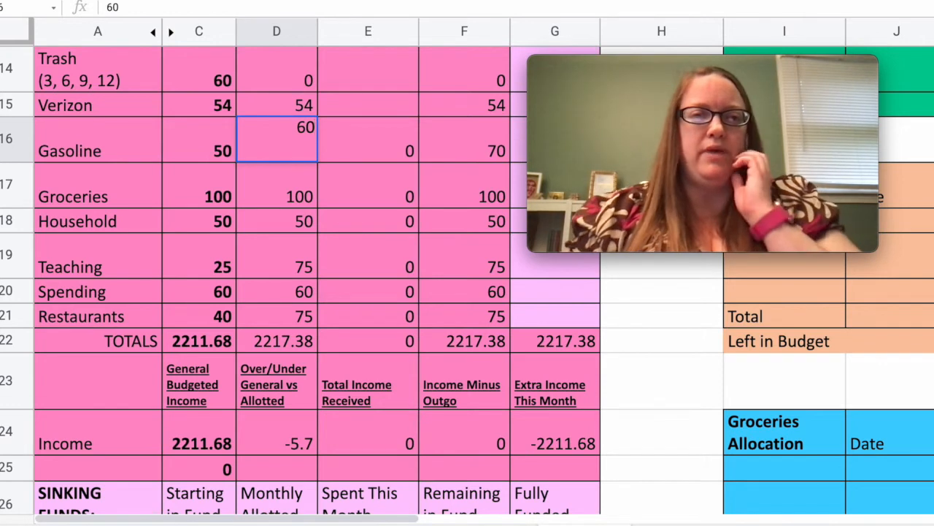
{"action": "key", "text": "Return"}
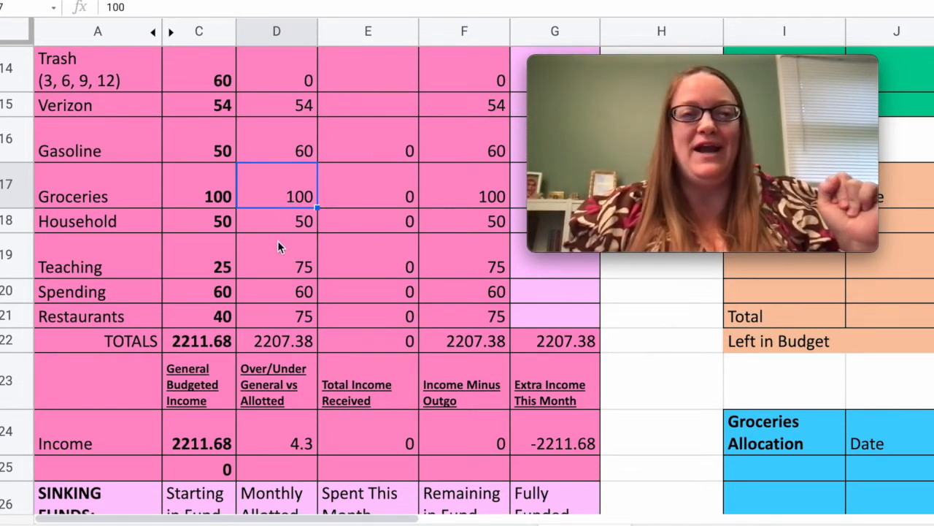
Allot 4.3 to Extra Savings or Debt Payments and check the totals and the over/under figure.
{"action": "scroll", "coordinate": [277, 247], "scroll_direction": "up", "scroll_amount": 5}
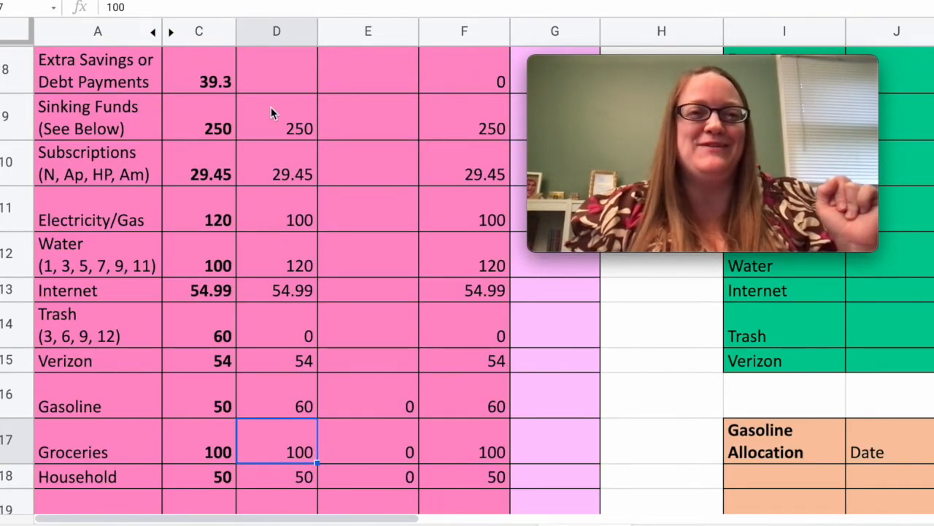
{"action": "left_click", "coordinate": [276, 83]}
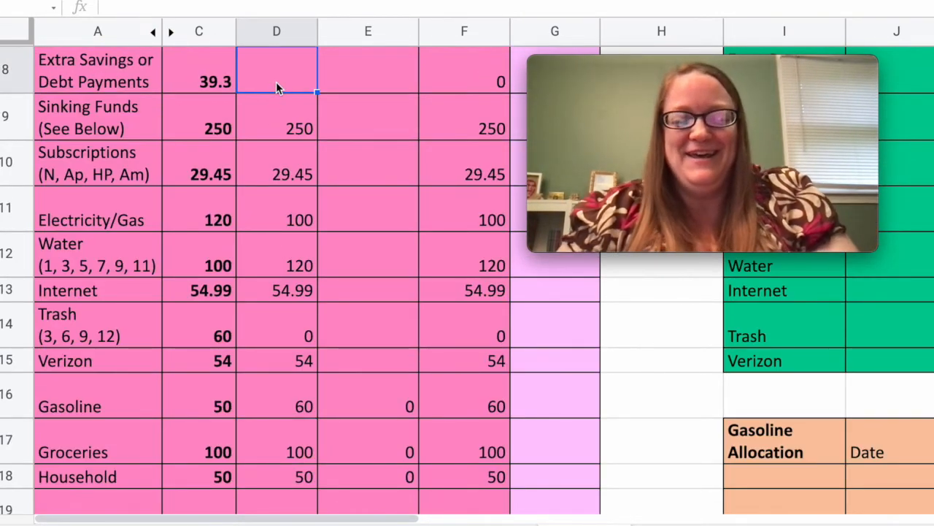
{"action": "type", "text": "4.3"}
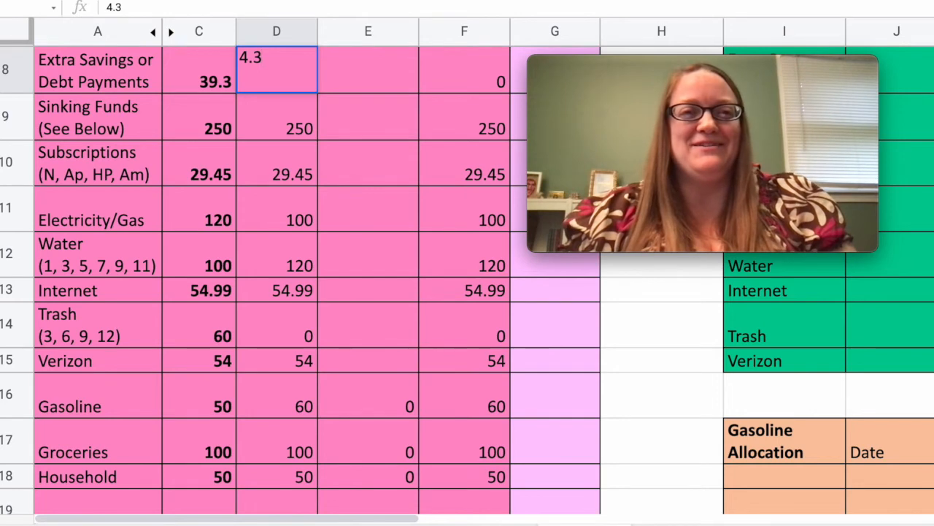
{"action": "key", "text": "Return"}
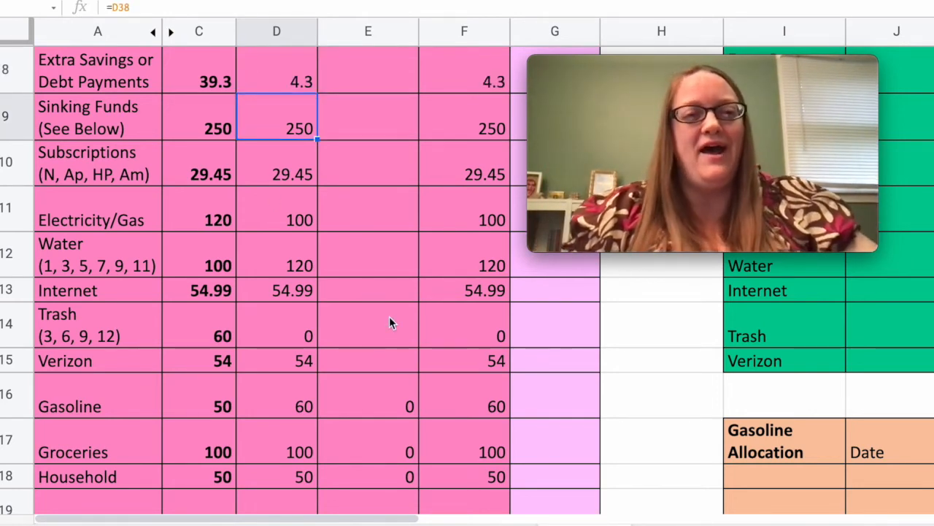
{"action": "scroll", "coordinate": [389, 321], "scroll_direction": "down", "scroll_amount": 2}
{"action": "scroll", "coordinate": [390, 323], "scroll_direction": "down", "scroll_amount": 2}
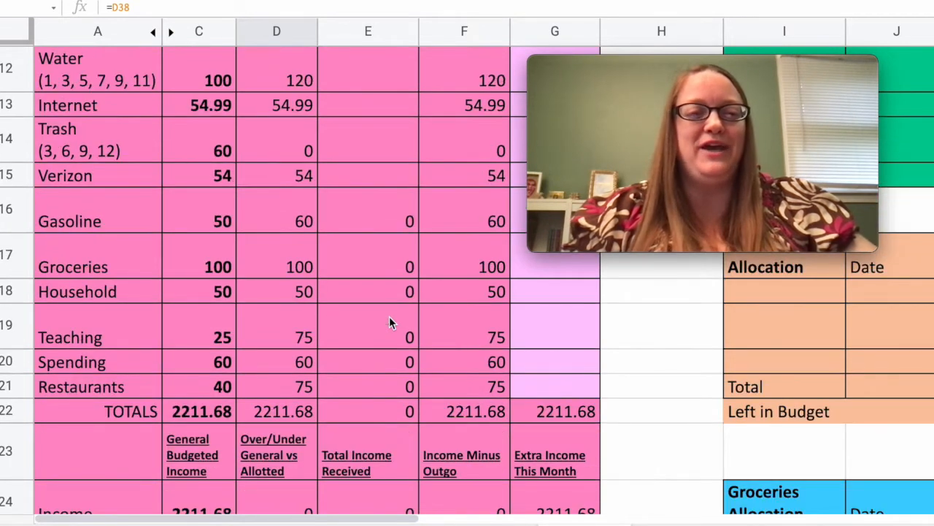
{"action": "scroll", "coordinate": [389, 321], "scroll_direction": "down", "scroll_amount": 3}
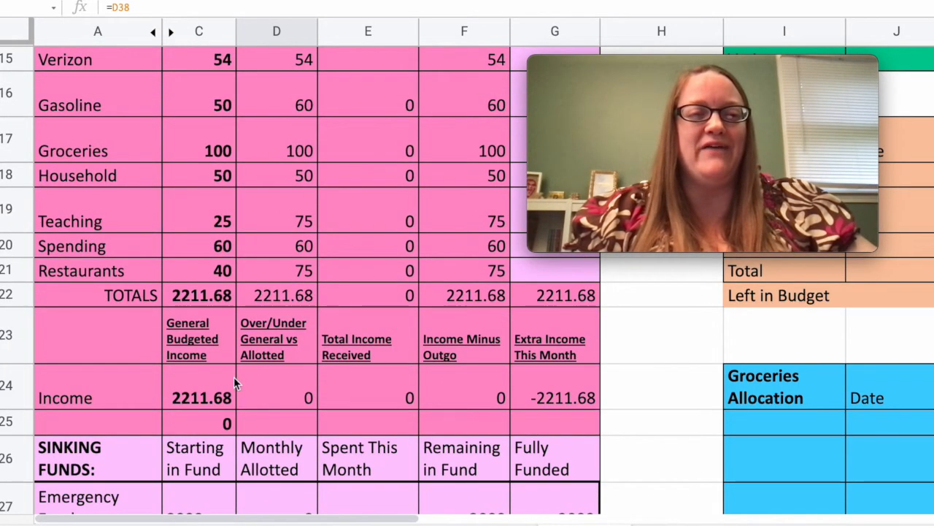